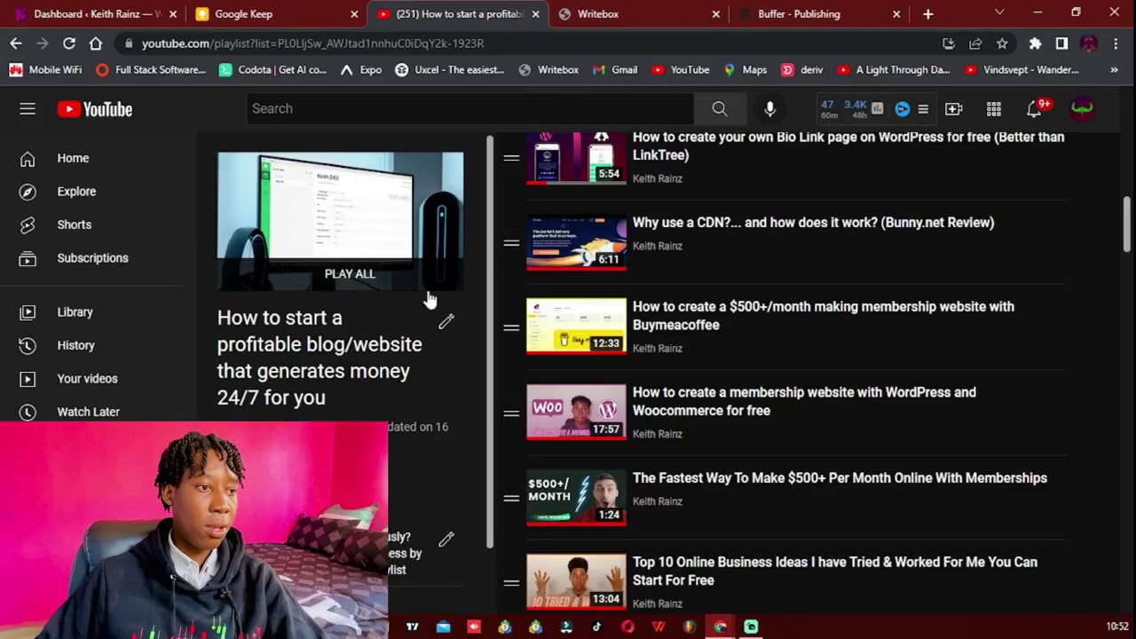
- Highlight the start of the blogging playlist title and scroll through its tutorial videos
{"action": "left_click_drag", "start_coordinate": [233, 318], "coordinate": [345, 371]}
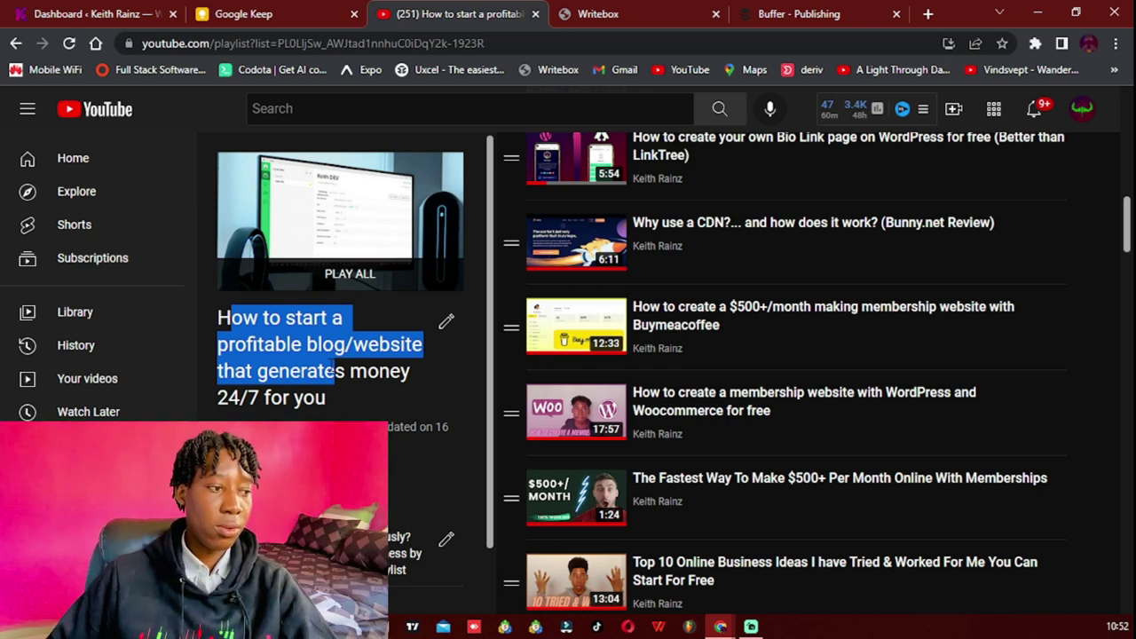
{"action": "scroll", "coordinate": [887, 446], "scroll_direction": "down", "scroll_amount": 5}
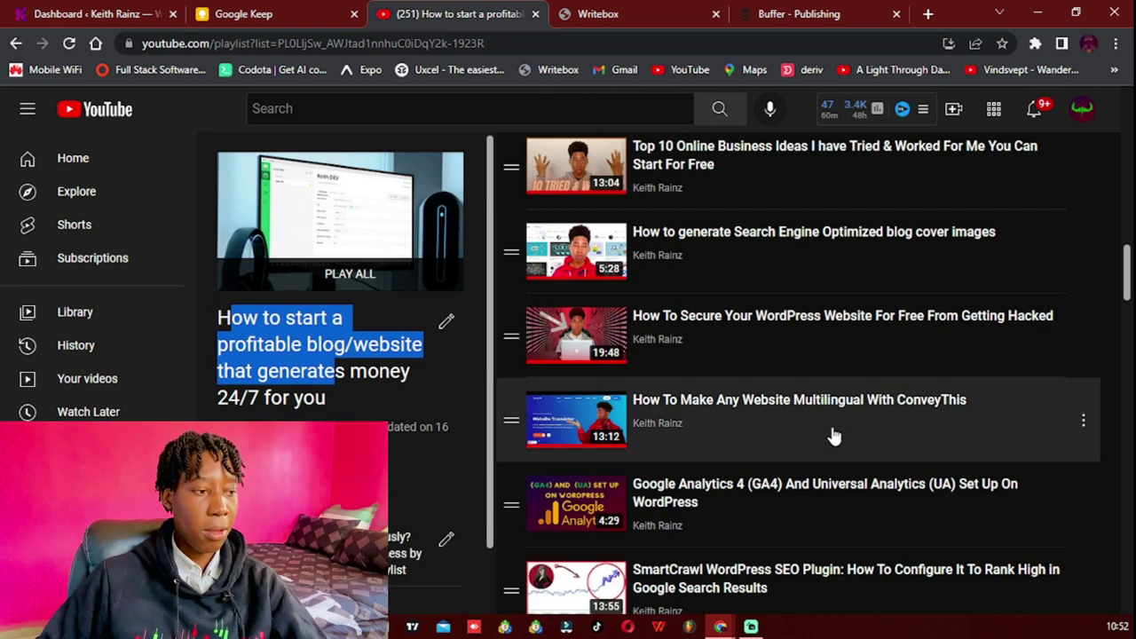
{"action": "scroll", "coordinate": [834, 451], "scroll_direction": "down", "scroll_amount": 8}
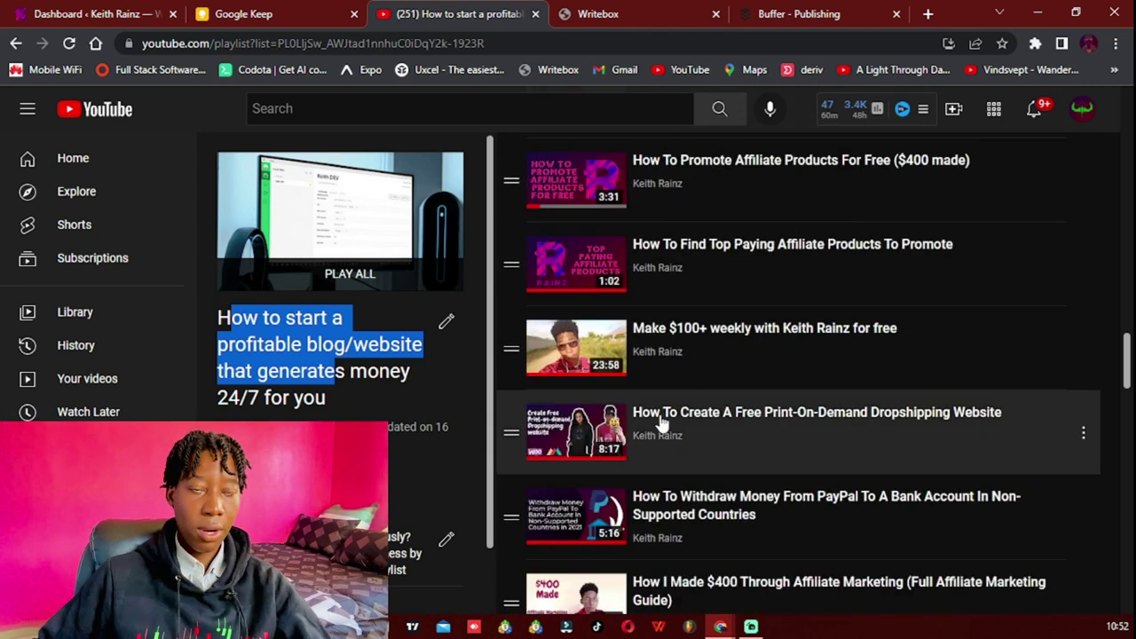
{"action": "scroll", "coordinate": [666, 424], "scroll_direction": "down", "scroll_amount": 4}
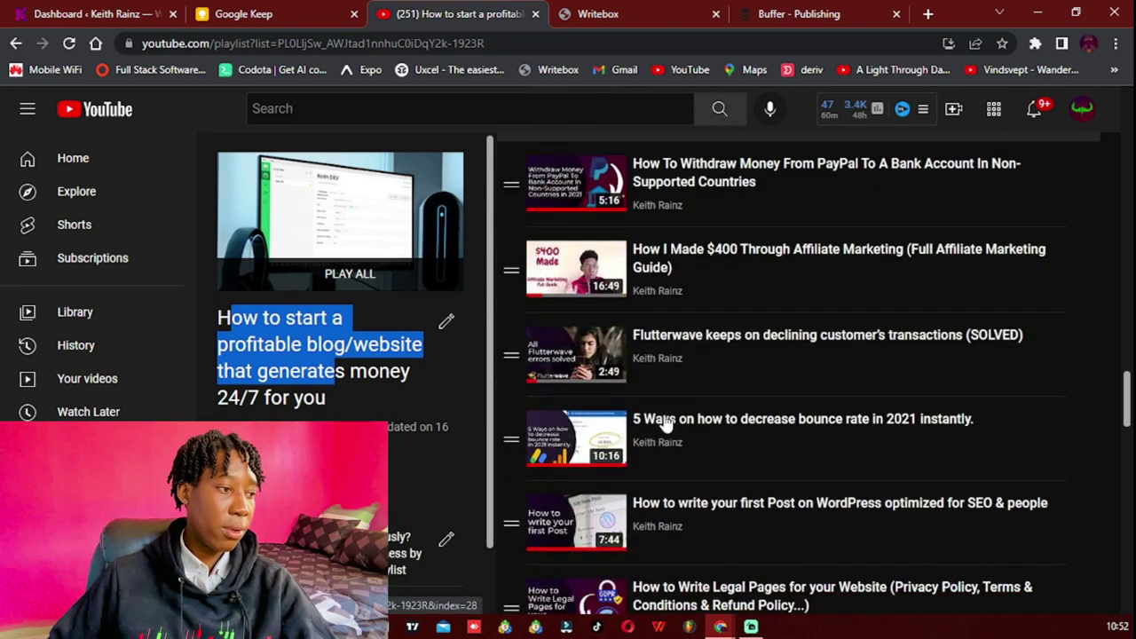
{"action": "scroll", "coordinate": [666, 424], "scroll_direction": "down", "scroll_amount": 9}
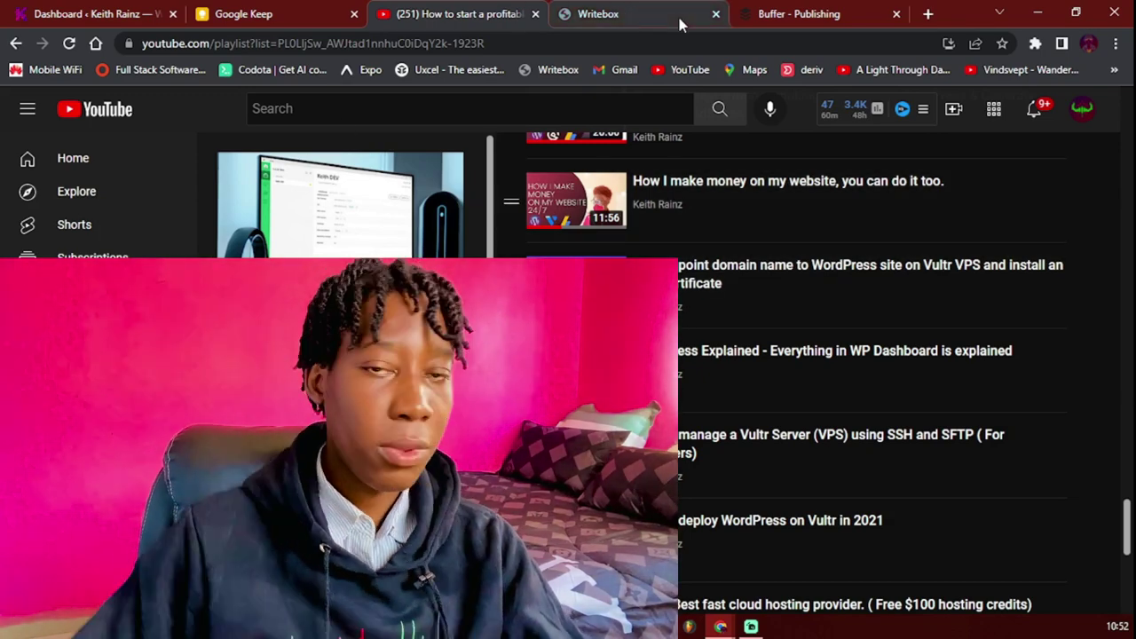
- Switch to the Buffer tab and close the 'Showcase the best of your brand' Start Page popup
{"action": "left_click", "coordinate": [798, 14]}
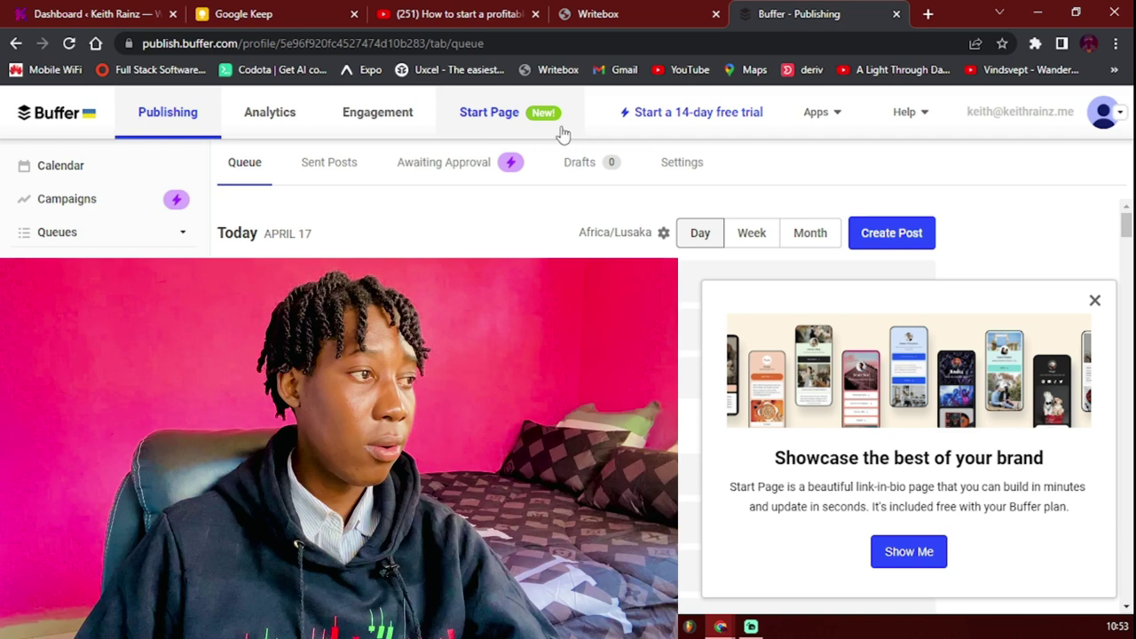
{"action": "left_click", "coordinate": [1095, 300]}
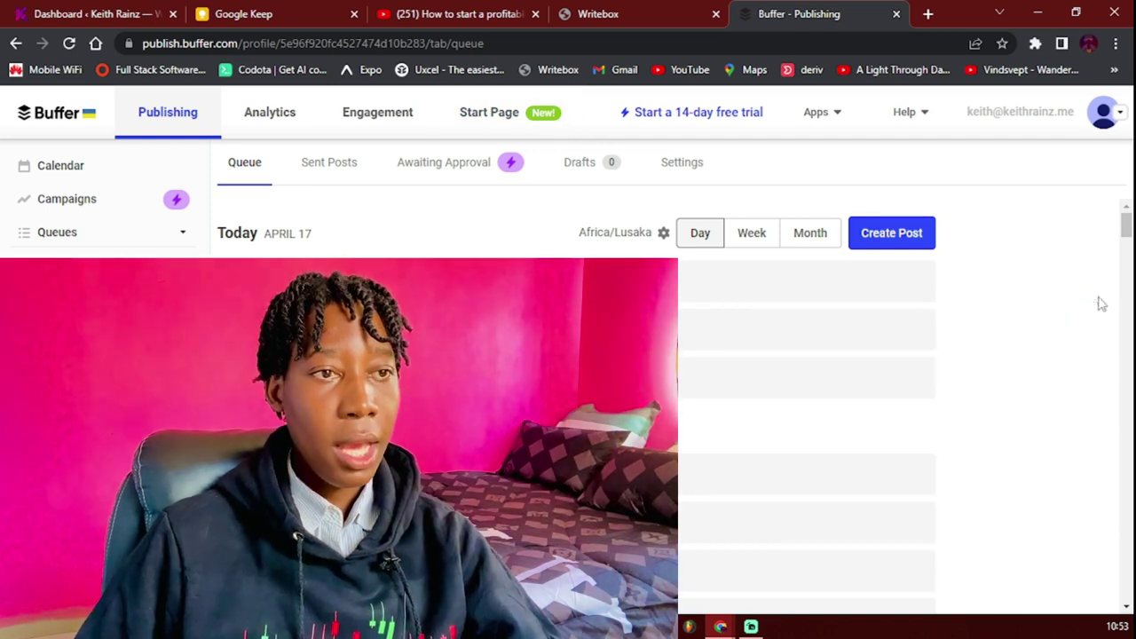
- Open the Add New plugins page in the WordPress admin
{"action": "left_click", "coordinate": [105, 13]}
{"action": "mouse_move", "coordinate": [51, 266]}
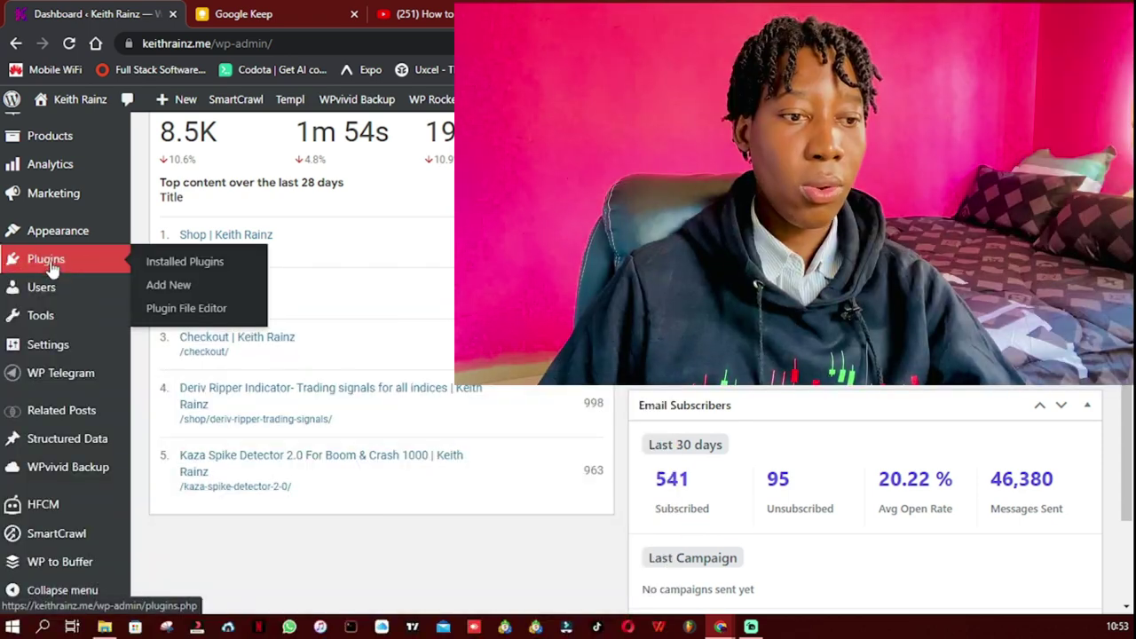
{"action": "left_click", "coordinate": [172, 288]}
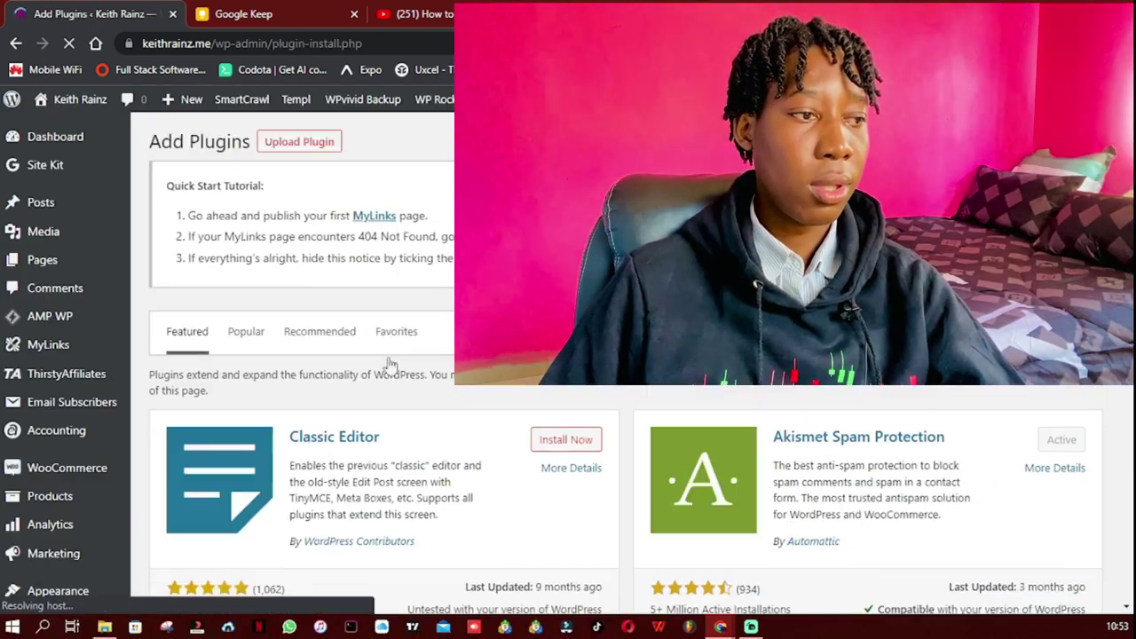
- Search plugins for 'wp to buffer', highlight the active WordPress to Buffer result, then return to Buffer
{"action": "left_click", "coordinate": [1109, 69]}
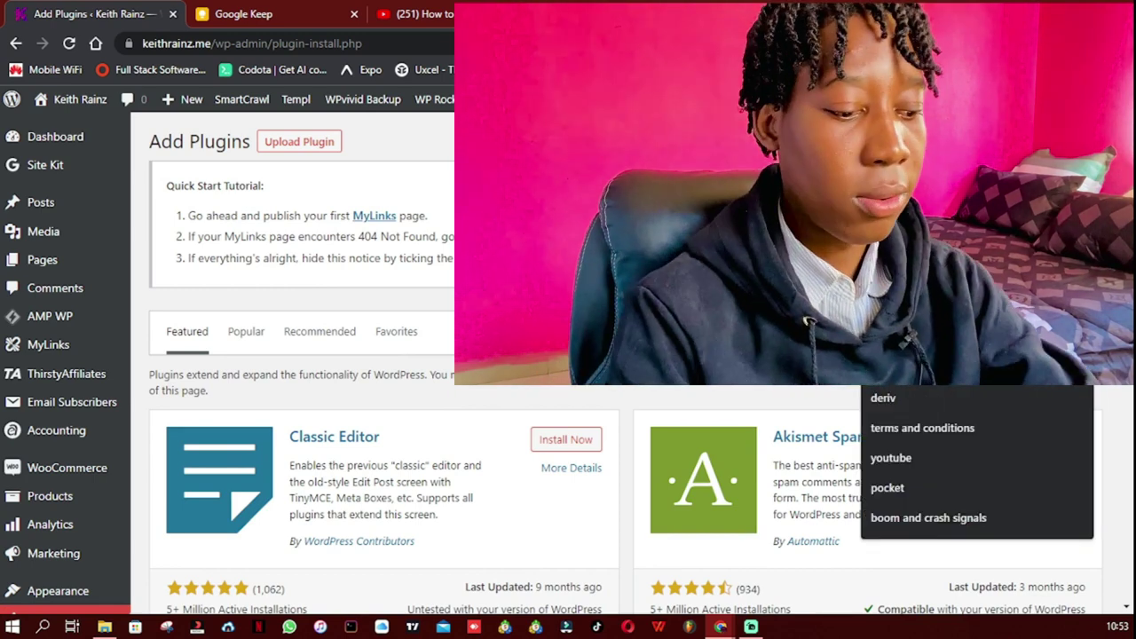
{"action": "type", "text": "wp"}
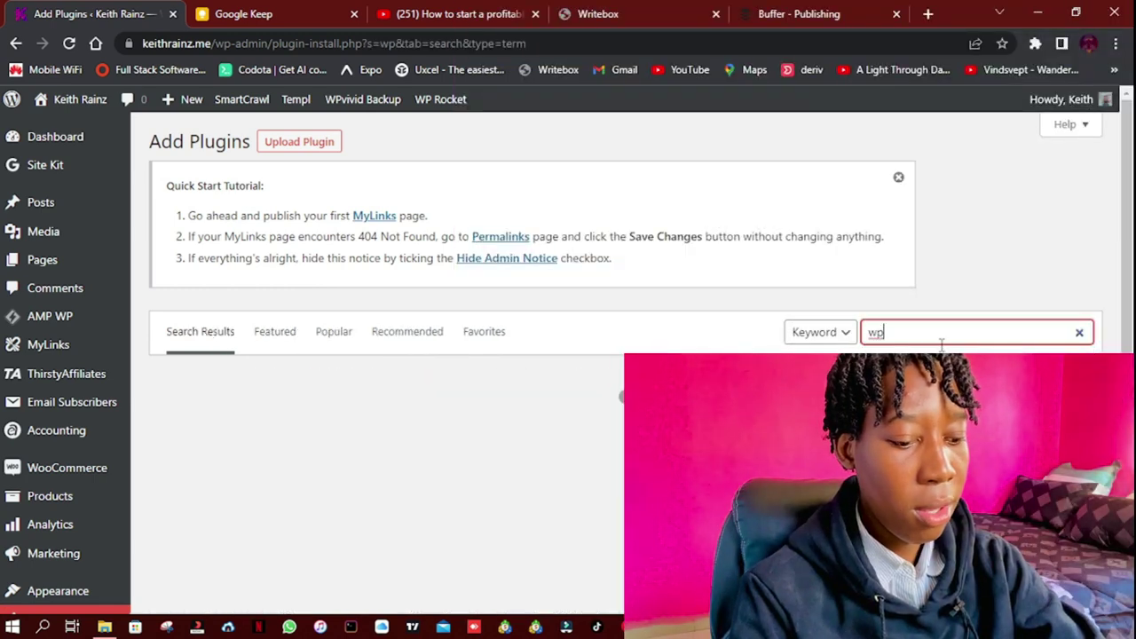
{"action": "type", "text": " to "}
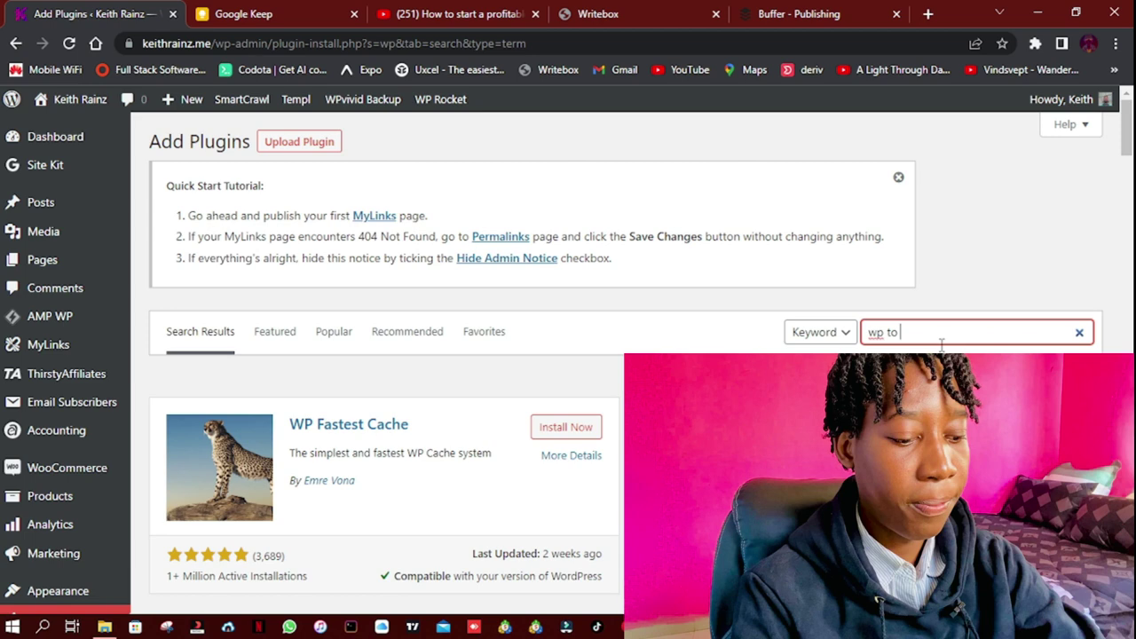
{"action": "type", "text": "buffer"}
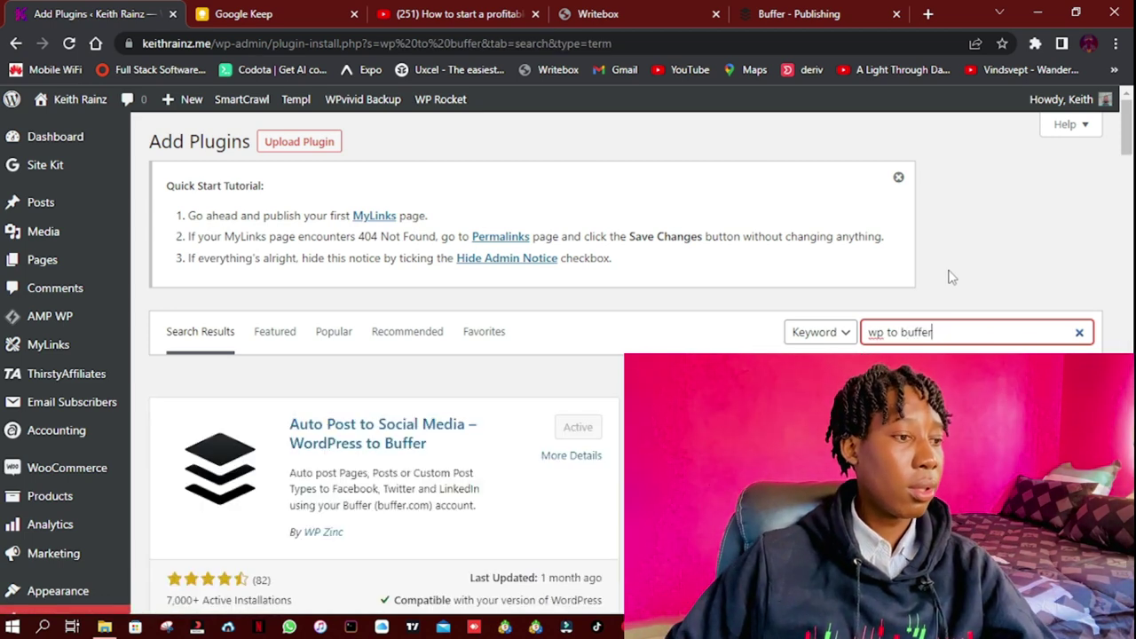
{"action": "scroll", "coordinate": [430, 390], "scroll_direction": "down", "scroll_amount": 1}
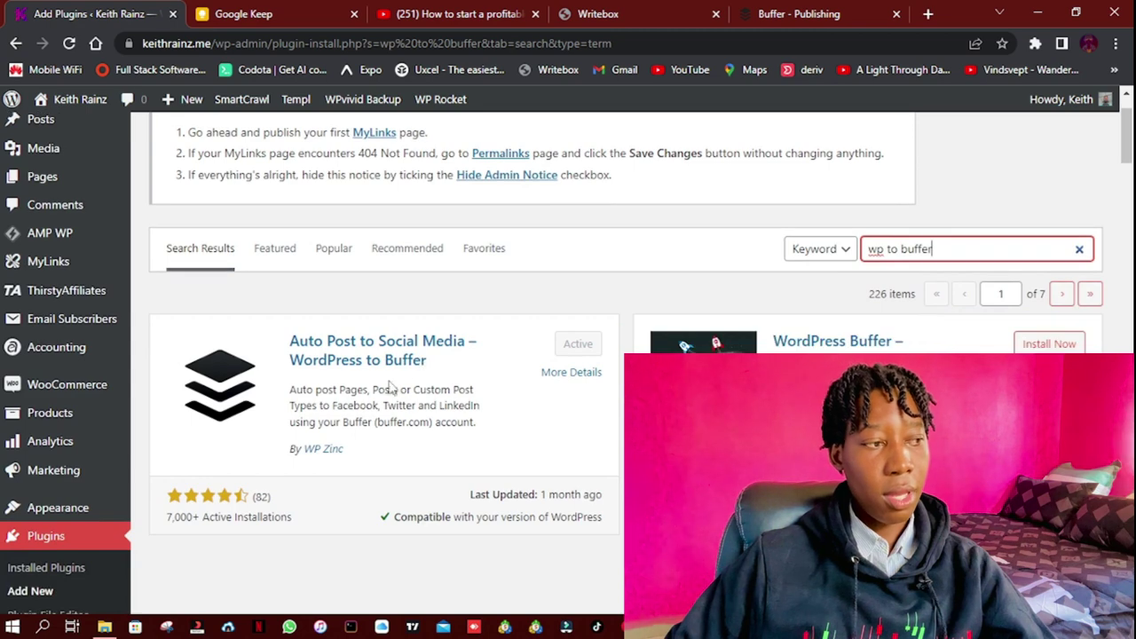
{"action": "left_click", "coordinate": [297, 339]}
{"action": "left_click_drag", "start_coordinate": [297, 339], "coordinate": [430, 364]}
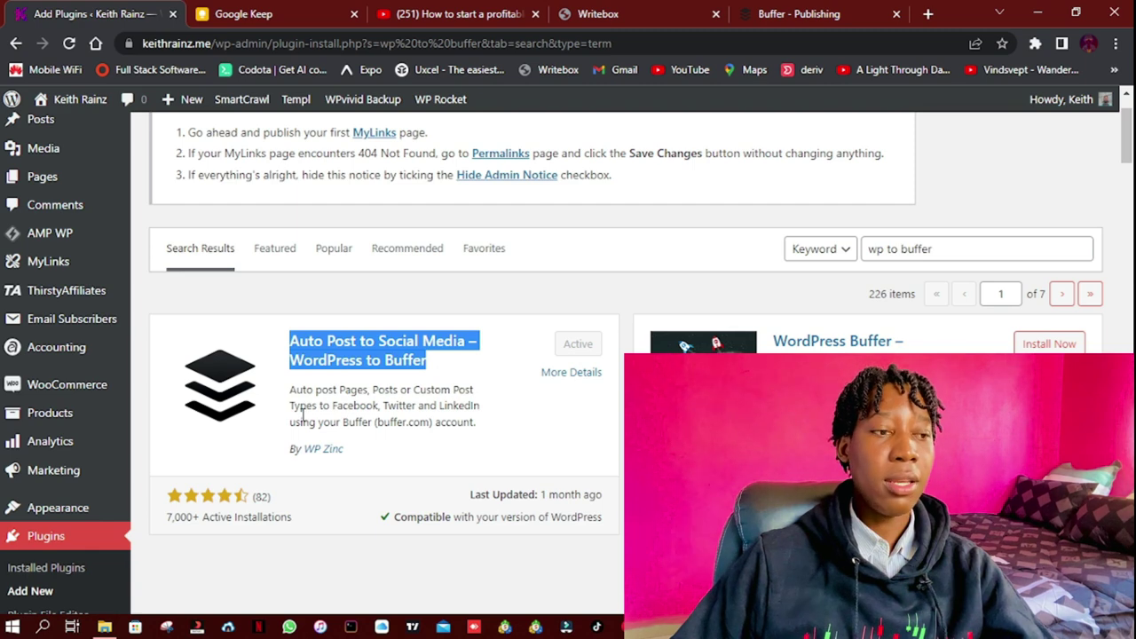
{"action": "left_click", "coordinate": [813, 11]}
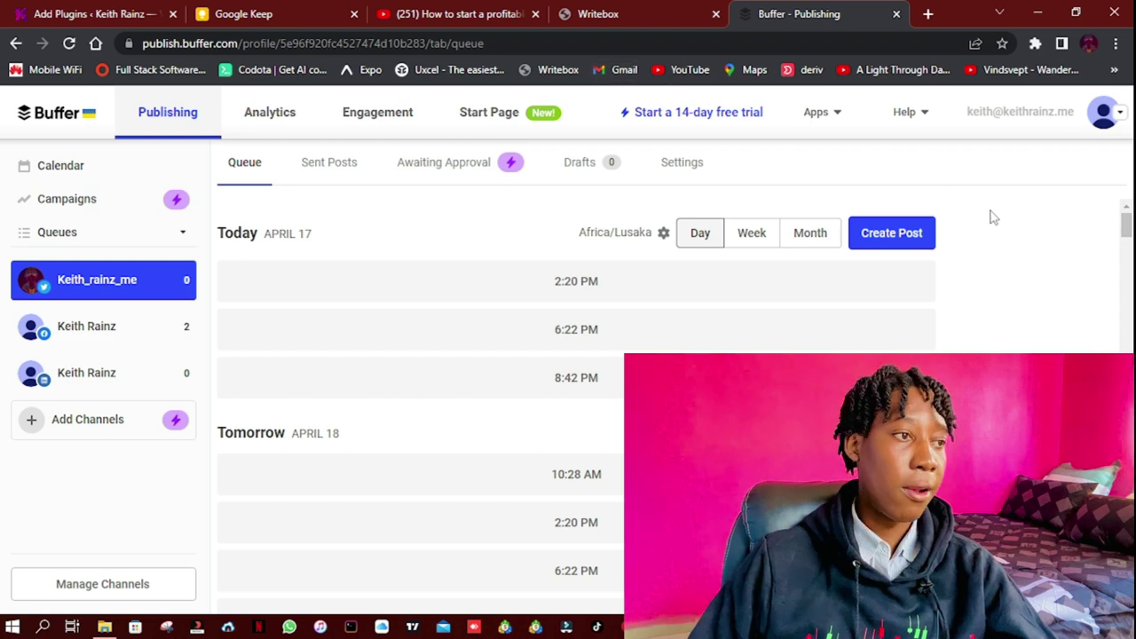
- Switch back to the WordPress Add Plugins tab showing the 'wp to buffer' results
{"action": "left_click", "coordinate": [124, 15]}
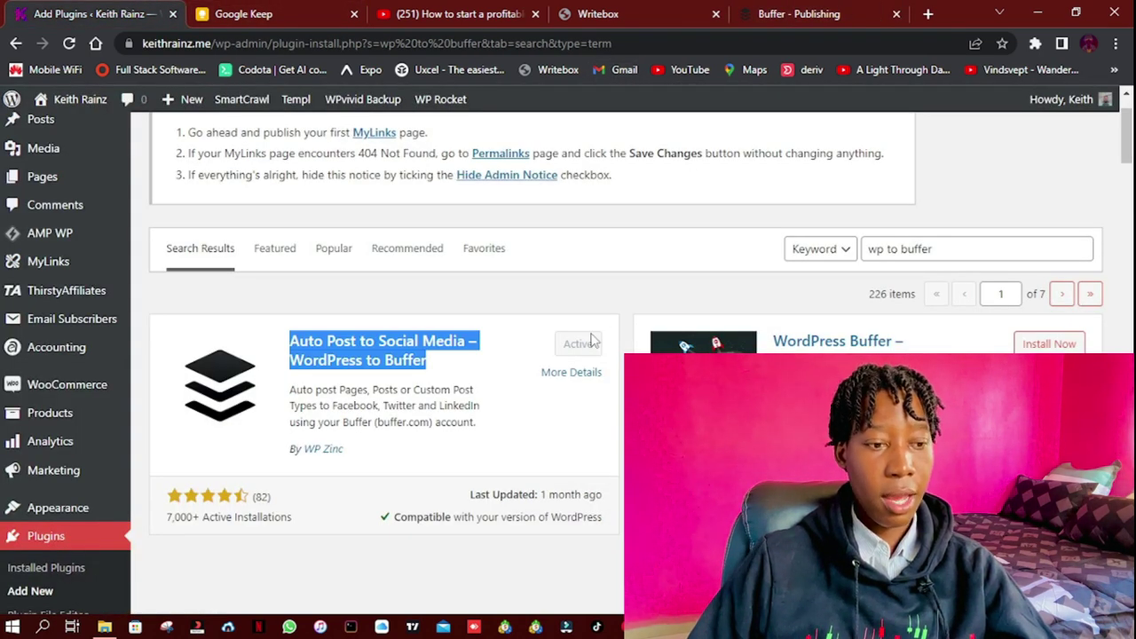
- Scroll the plugin results and open WP to Buffer's Settings page from the admin sidebar
{"action": "scroll", "coordinate": [545, 373], "scroll_direction": "down", "scroll_amount": 3}
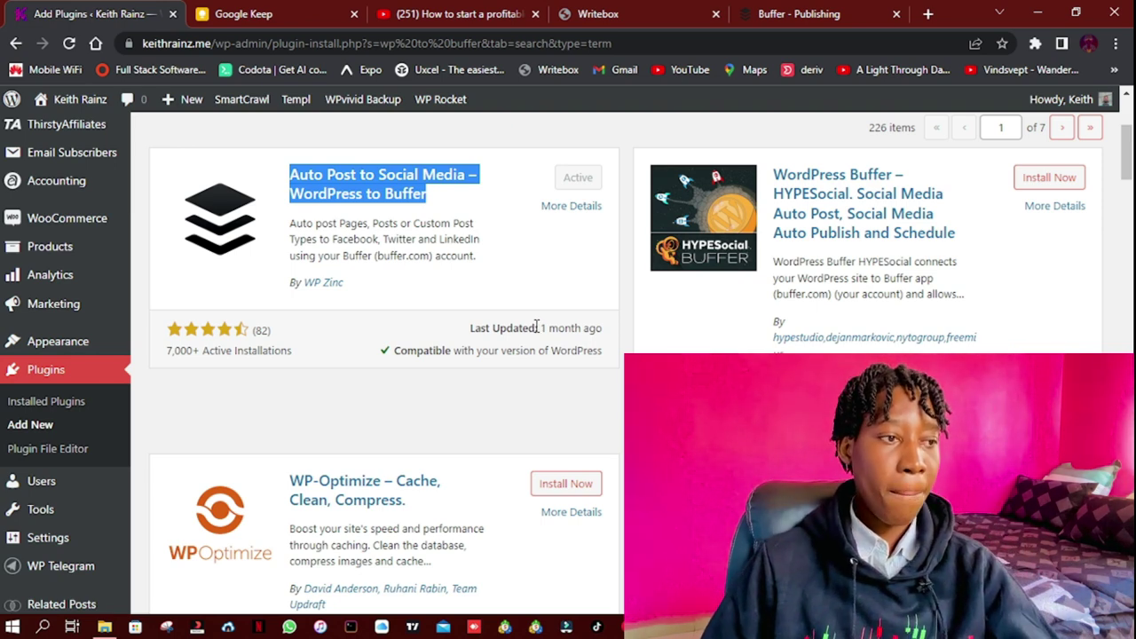
{"action": "scroll", "coordinate": [263, 312], "scroll_direction": "down", "scroll_amount": 1}
{"action": "scroll", "coordinate": [253, 306], "scroll_direction": "up", "scroll_amount": 2}
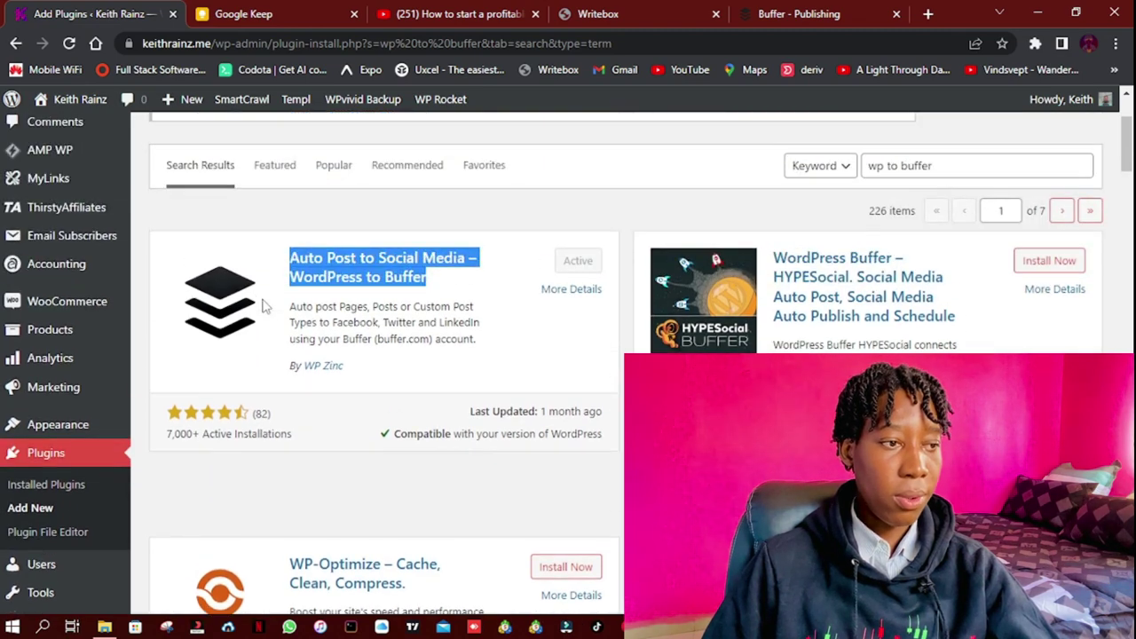
{"action": "scroll", "coordinate": [152, 418], "scroll_direction": "down", "scroll_amount": 5}
{"action": "mouse_move", "coordinate": [71, 568]}
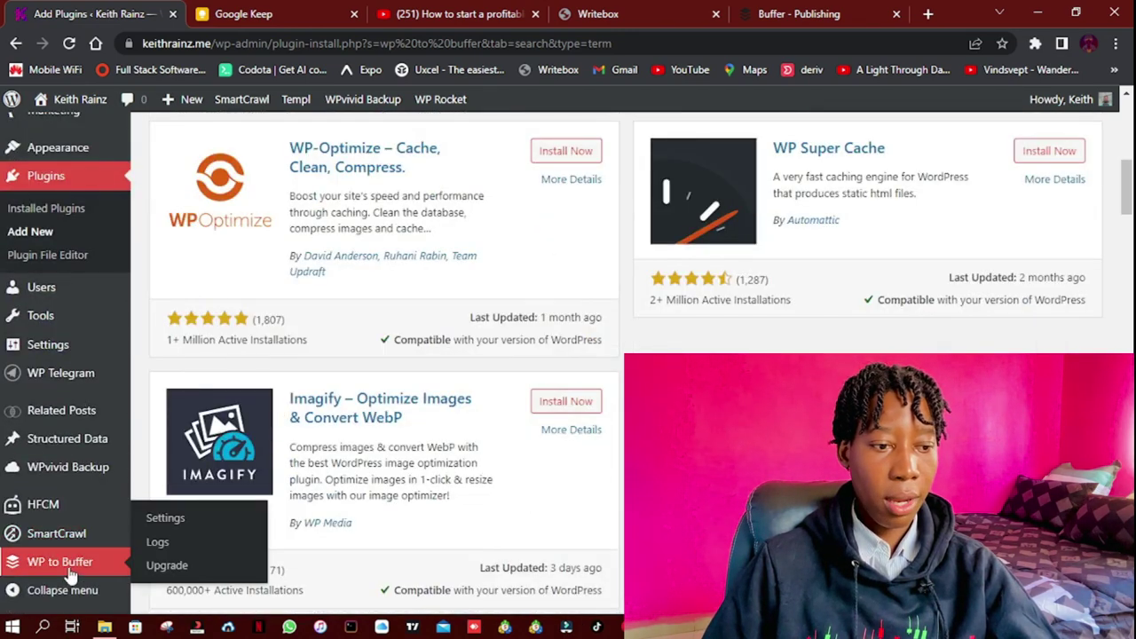
{"action": "left_click", "coordinate": [165, 519]}
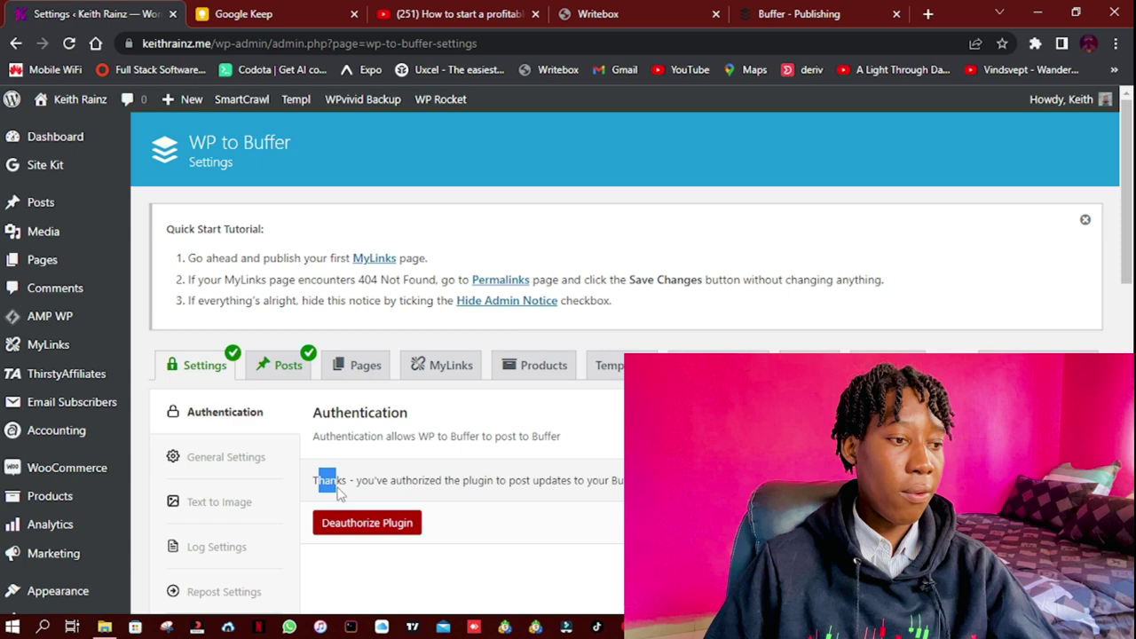
- Open WP to Buffer's Posts defaults, edit status #1, and expand its queue schedule dropdown
{"action": "left_click_drag", "start_coordinate": [338, 493], "coordinate": [507, 497]}
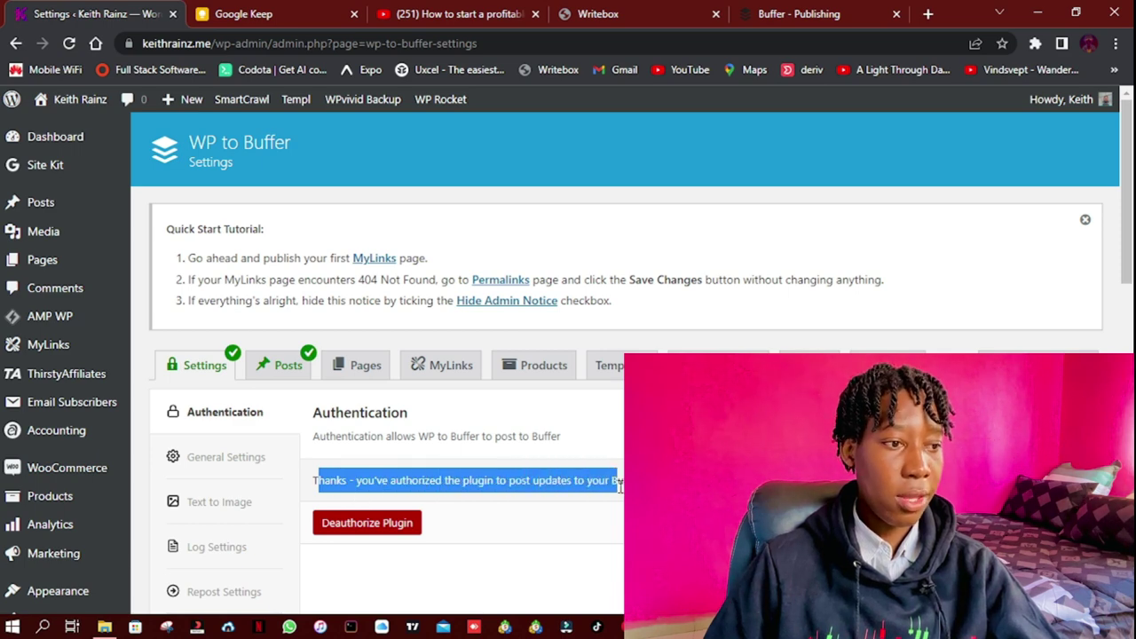
{"action": "scroll", "coordinate": [434, 340], "scroll_direction": "down", "scroll_amount": 1}
{"action": "left_click", "coordinate": [287, 293]}
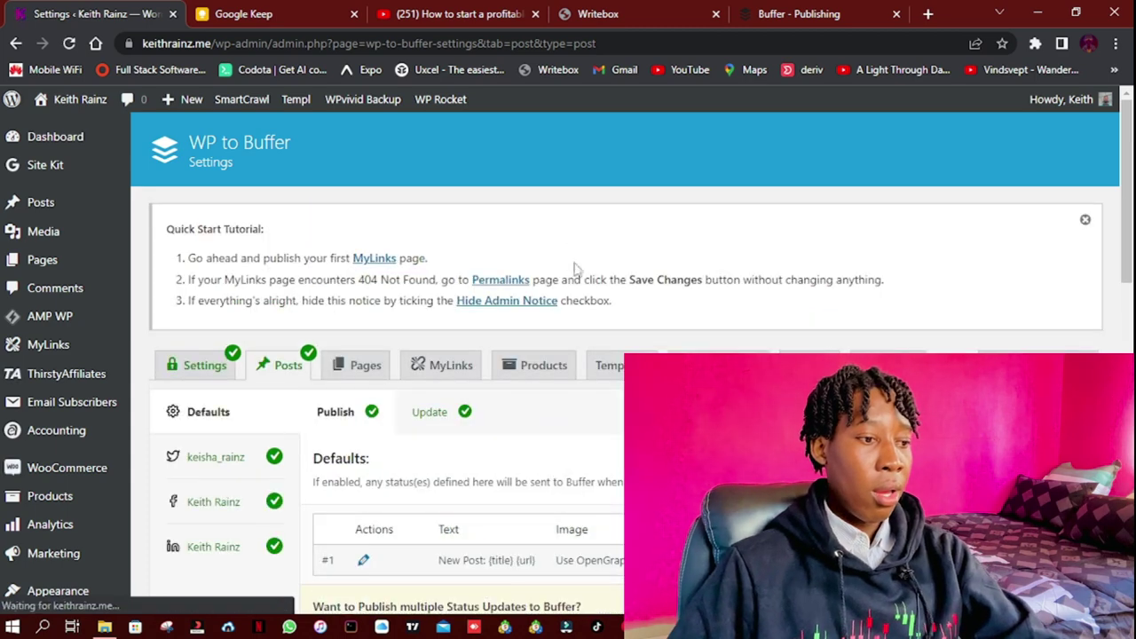
{"action": "scroll", "coordinate": [565, 300], "scroll_direction": "down", "scroll_amount": 2}
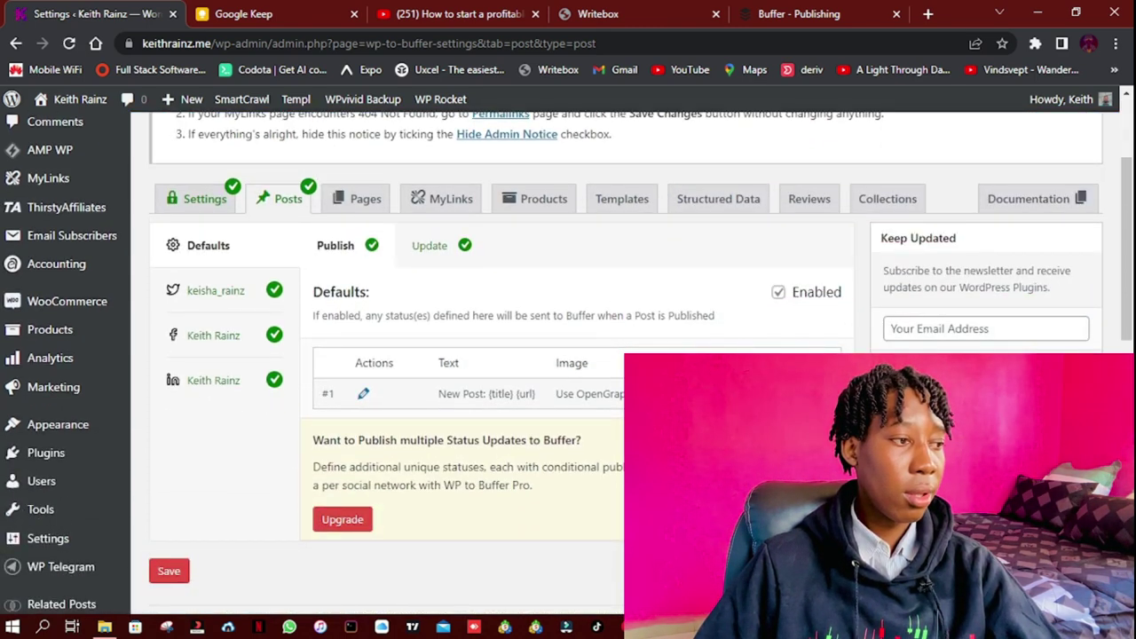
{"action": "left_click", "coordinate": [363, 395]}
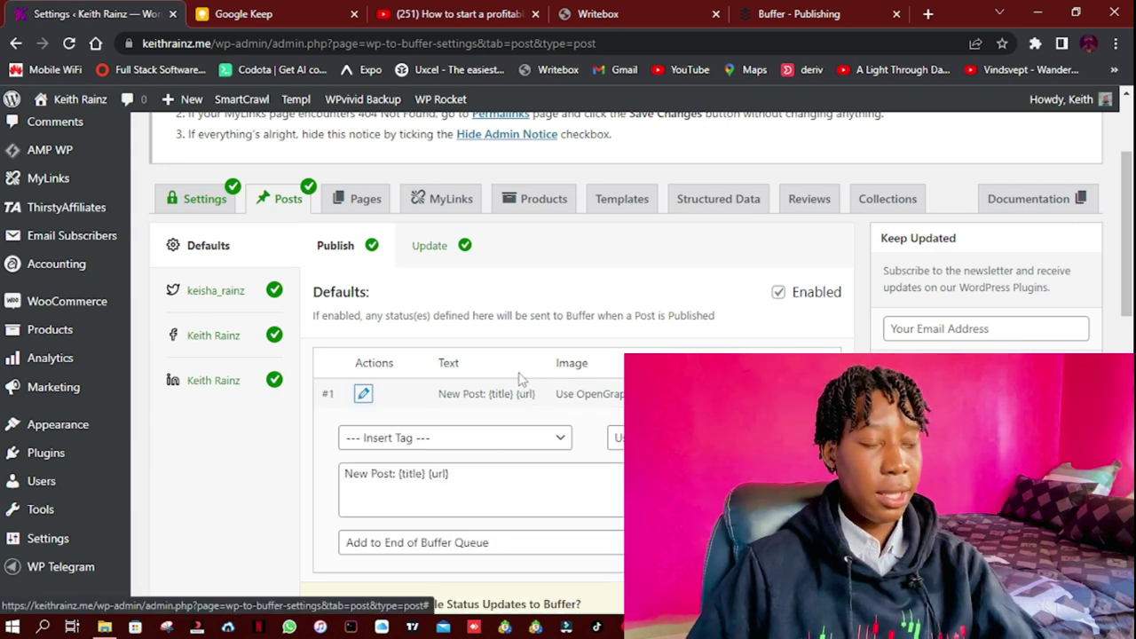
{"action": "scroll", "coordinate": [519, 396], "scroll_direction": "down", "scroll_amount": 2}
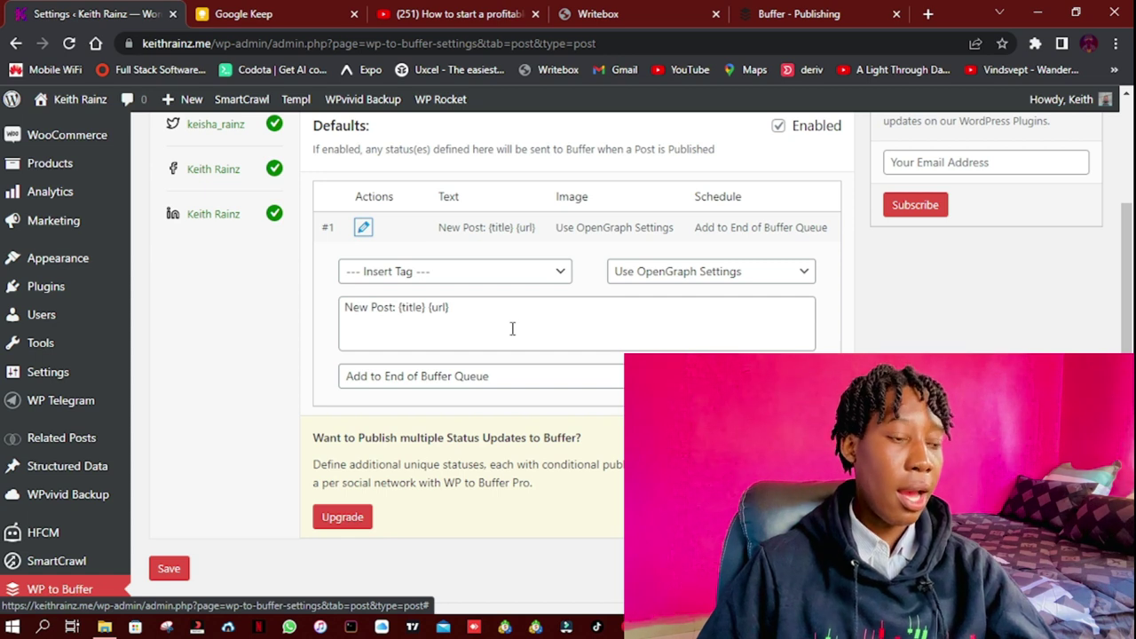
{"action": "left_click", "coordinate": [483, 381]}
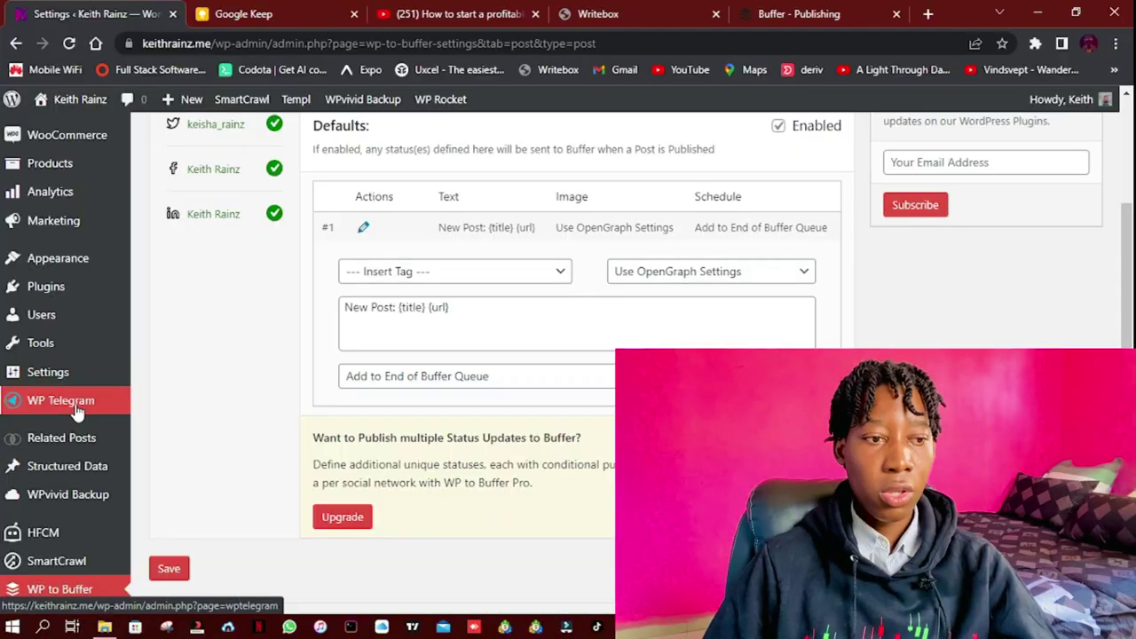
- Leave the unsaved Buffer settings for WP Telegram and review the Basics tab's bot token setup
{"action": "left_click", "coordinate": [76, 408]}
{"action": "left_click", "coordinate": [646, 137]}
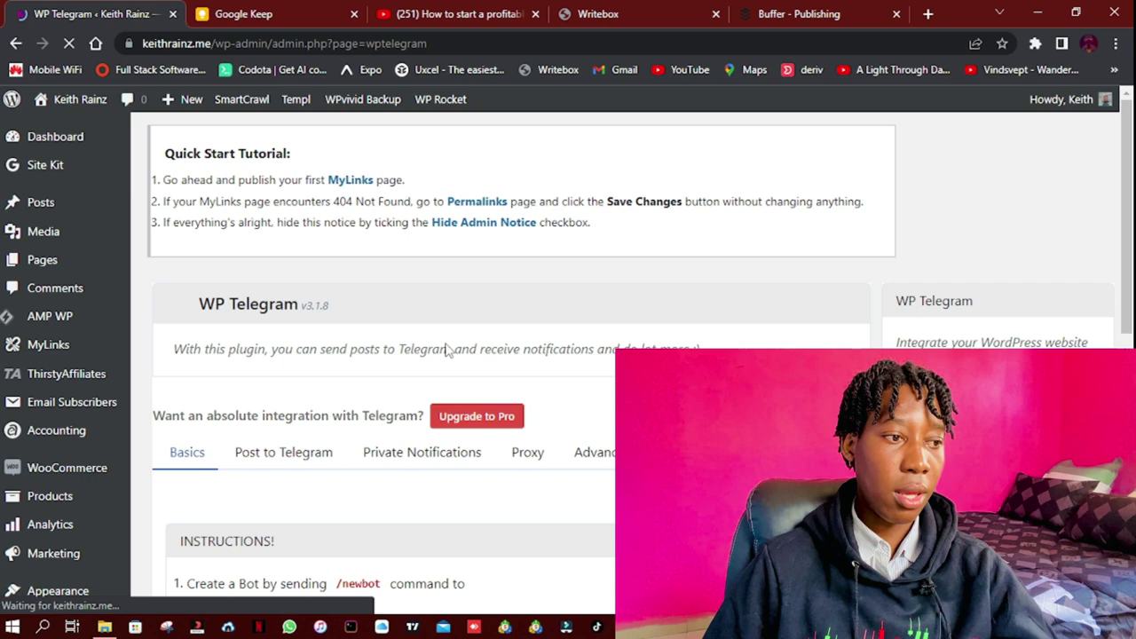
{"action": "scroll", "coordinate": [446, 349], "scroll_direction": "down", "scroll_amount": 3}
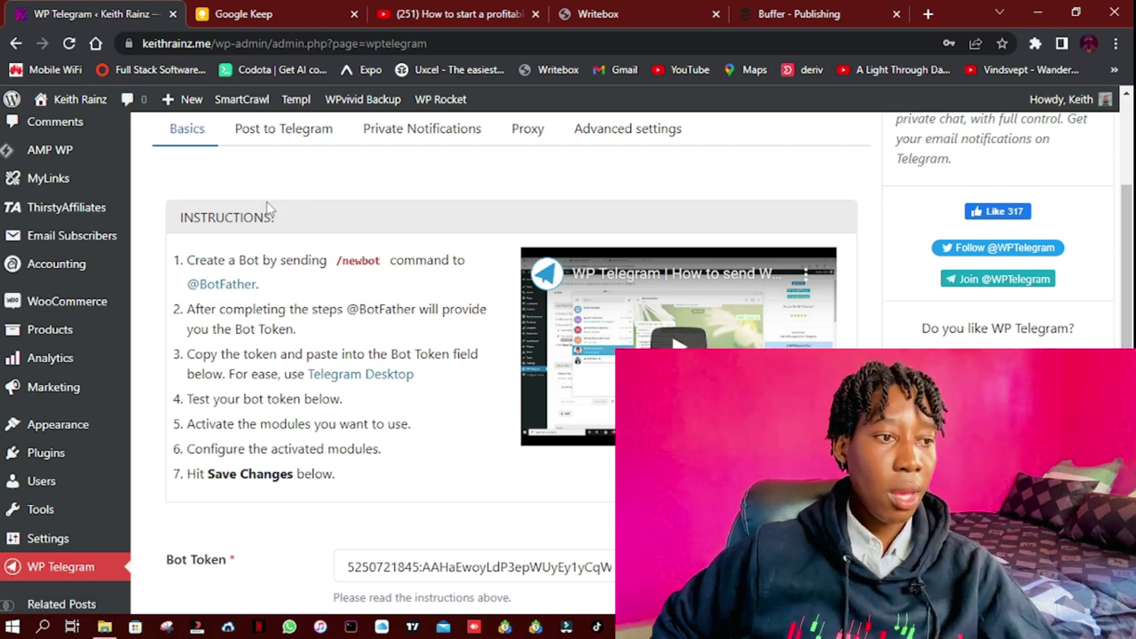
{"action": "left_click_drag", "start_coordinate": [235, 311], "coordinate": [334, 338]}
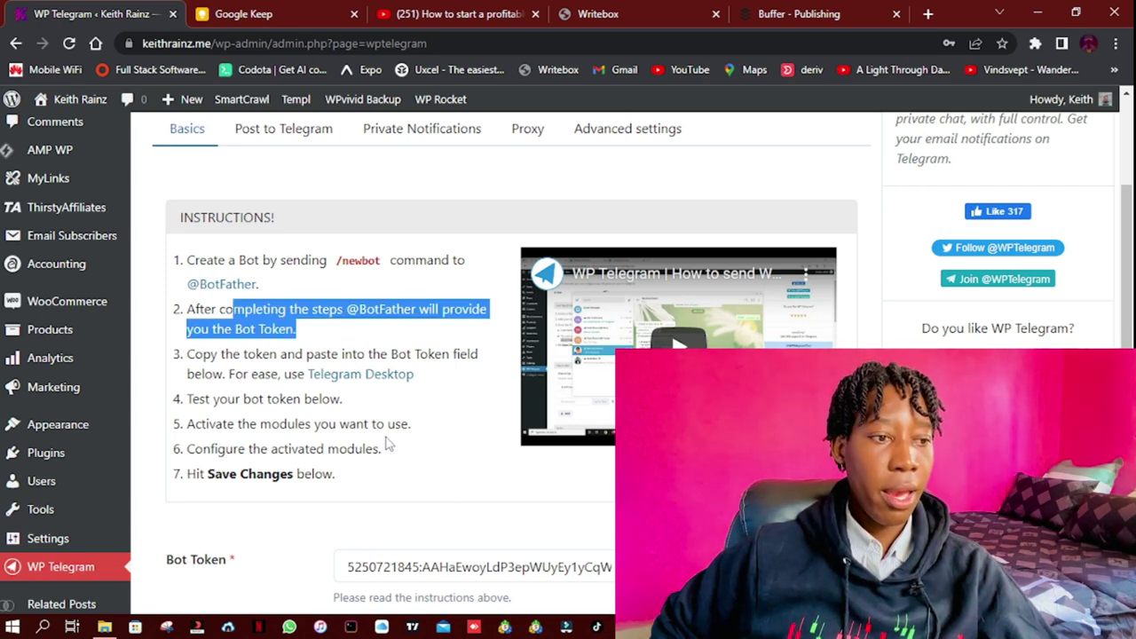
{"action": "scroll", "coordinate": [321, 446], "scroll_direction": "down", "scroll_amount": 2}
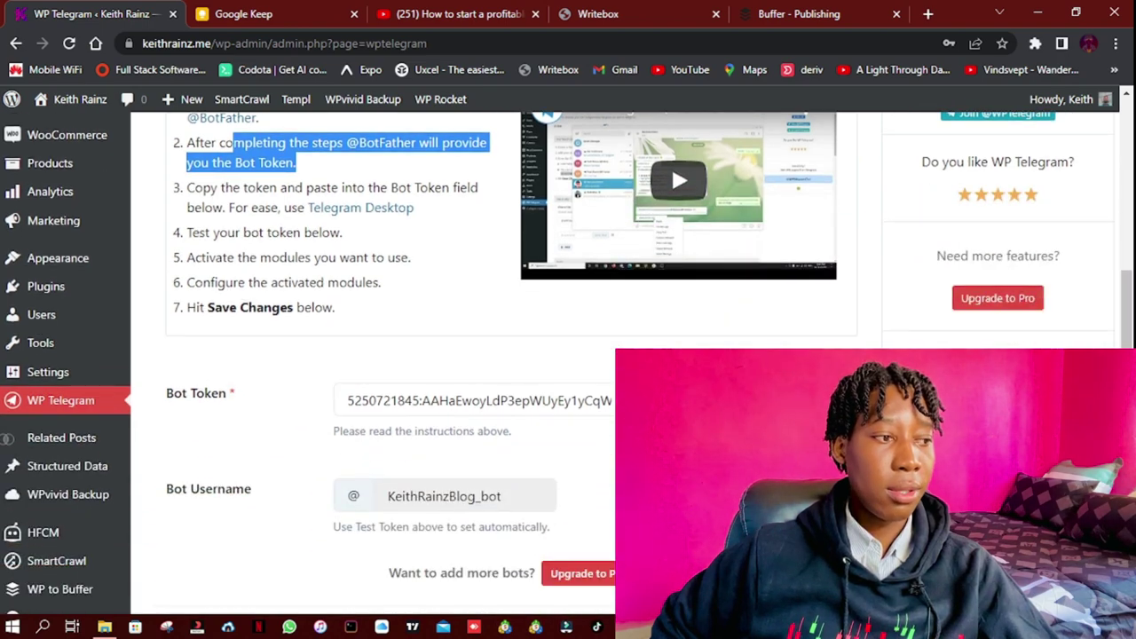
{"action": "scroll", "coordinate": [529, 359], "scroll_direction": "down", "scroll_amount": 2}
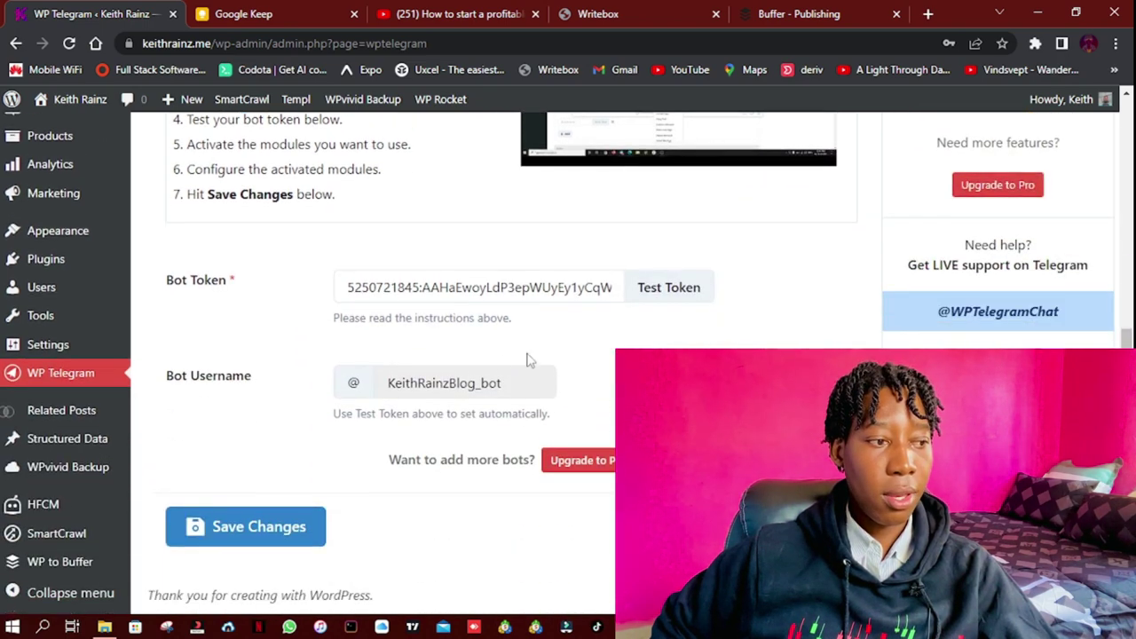
{"action": "scroll", "coordinate": [506, 462], "scroll_direction": "up", "scroll_amount": 4}
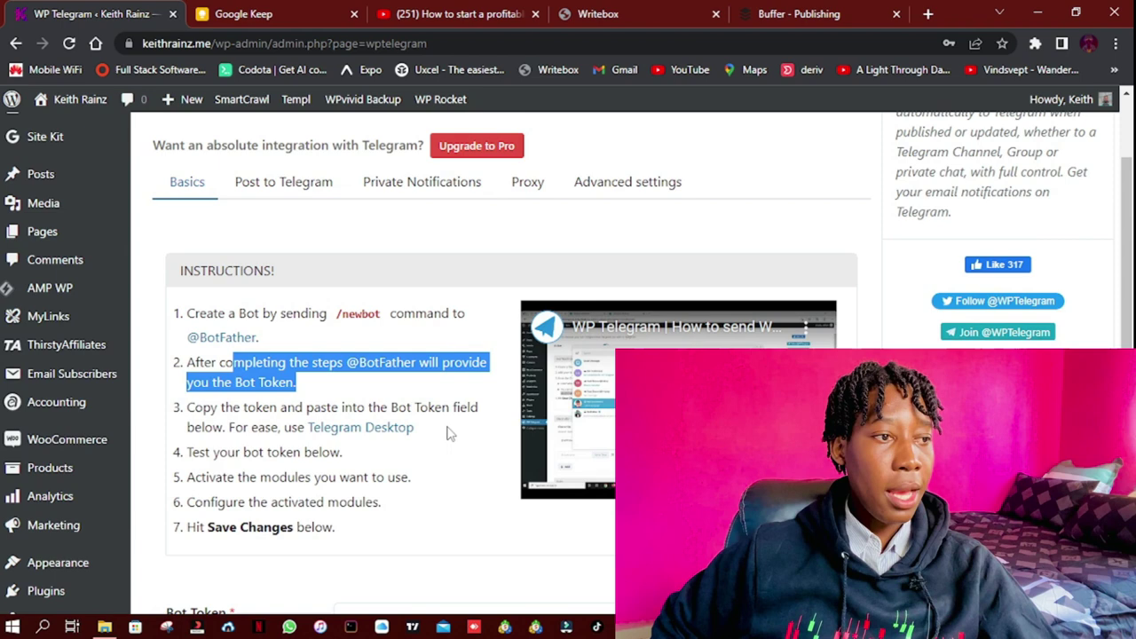
- Open the Post to Telegram tab and review its destination channels and publish/update rules
{"action": "left_click", "coordinate": [296, 184]}
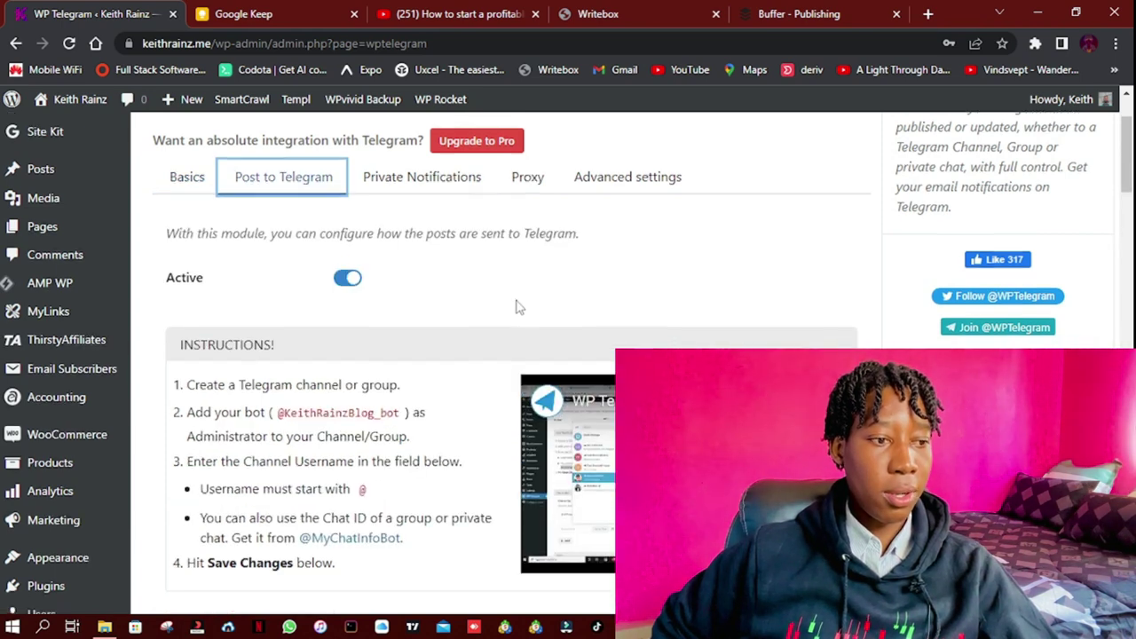
{"action": "scroll", "coordinate": [519, 306], "scroll_direction": "down", "scroll_amount": 5}
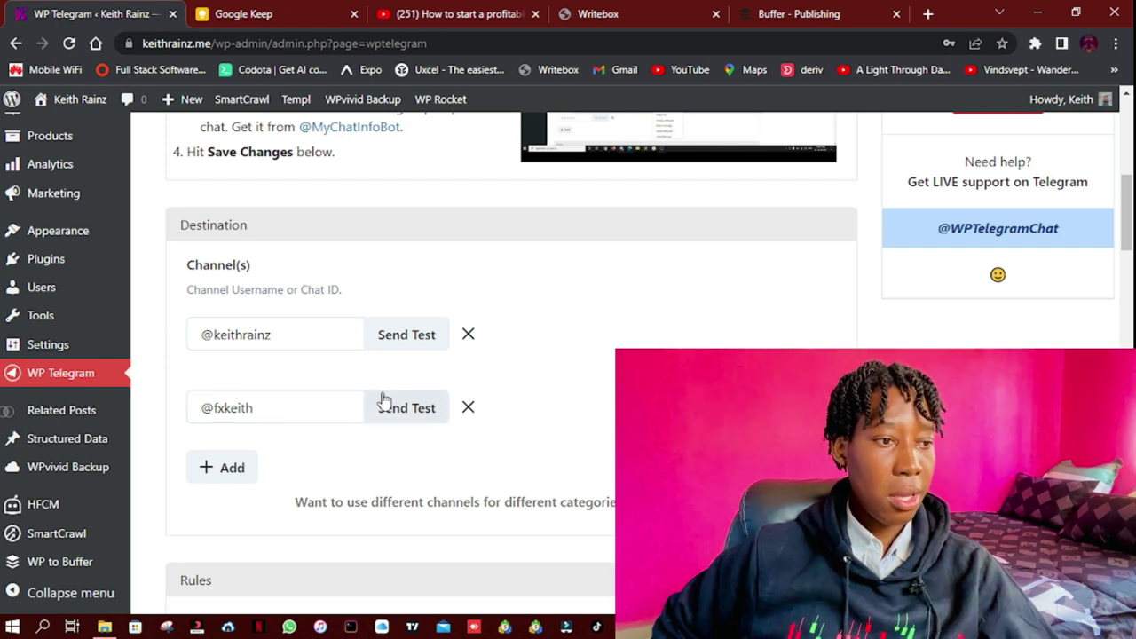
{"action": "scroll", "coordinate": [272, 366], "scroll_direction": "down", "scroll_amount": 1}
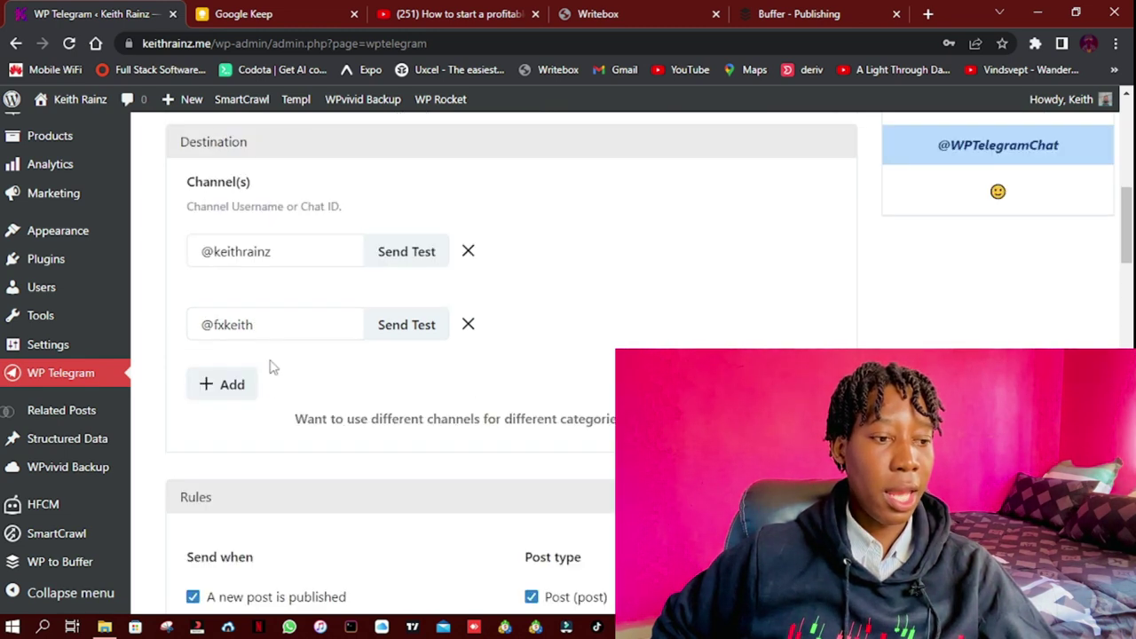
{"action": "scroll", "coordinate": [285, 361], "scroll_direction": "down", "scroll_amount": 4}
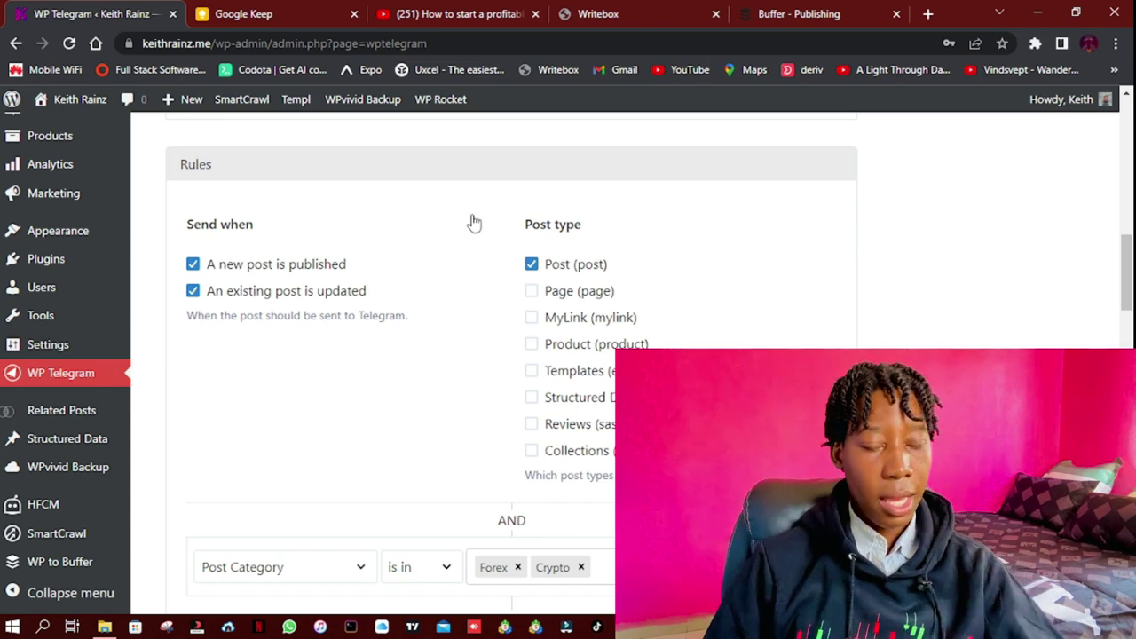
{"action": "scroll", "coordinate": [473, 222], "scroll_direction": "down", "scroll_amount": 2}
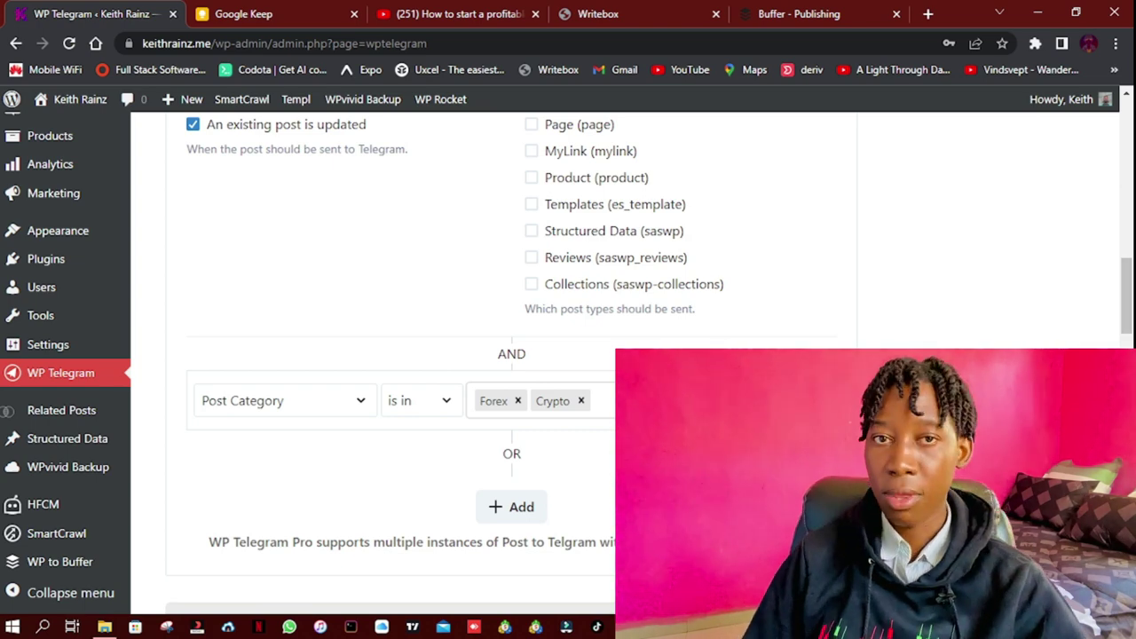
{"action": "scroll", "coordinate": [514, 360], "scroll_direction": "down", "scroll_amount": 5}
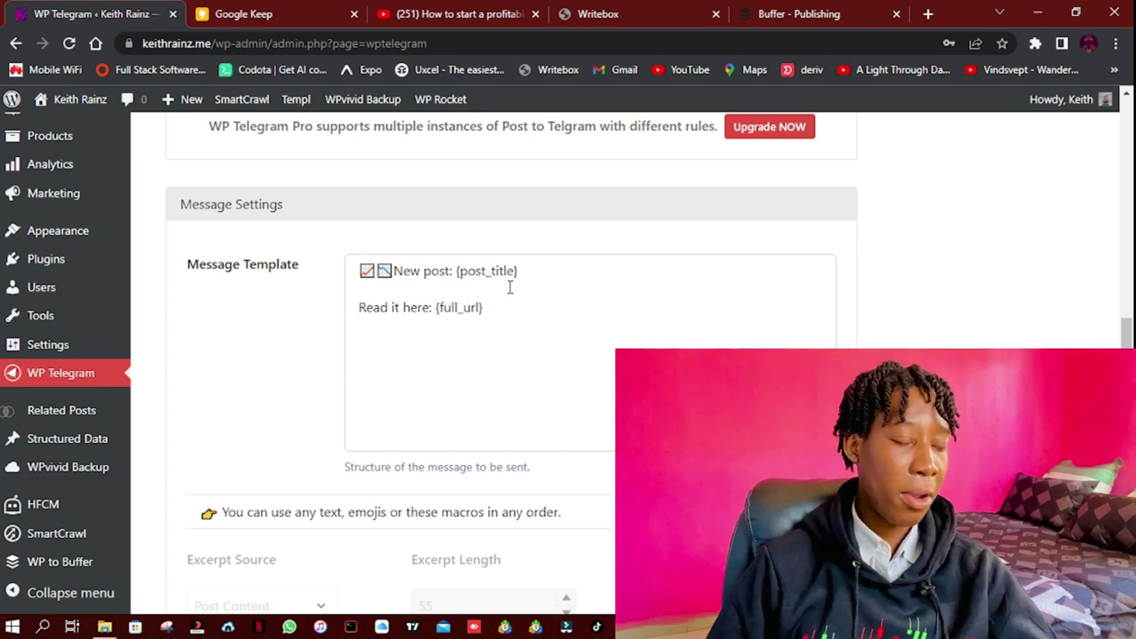
{"action": "scroll", "coordinate": [511, 285], "scroll_direction": "down", "scroll_amount": 1}
{"action": "scroll", "coordinate": [510, 285], "scroll_direction": "down", "scroll_amount": 5}
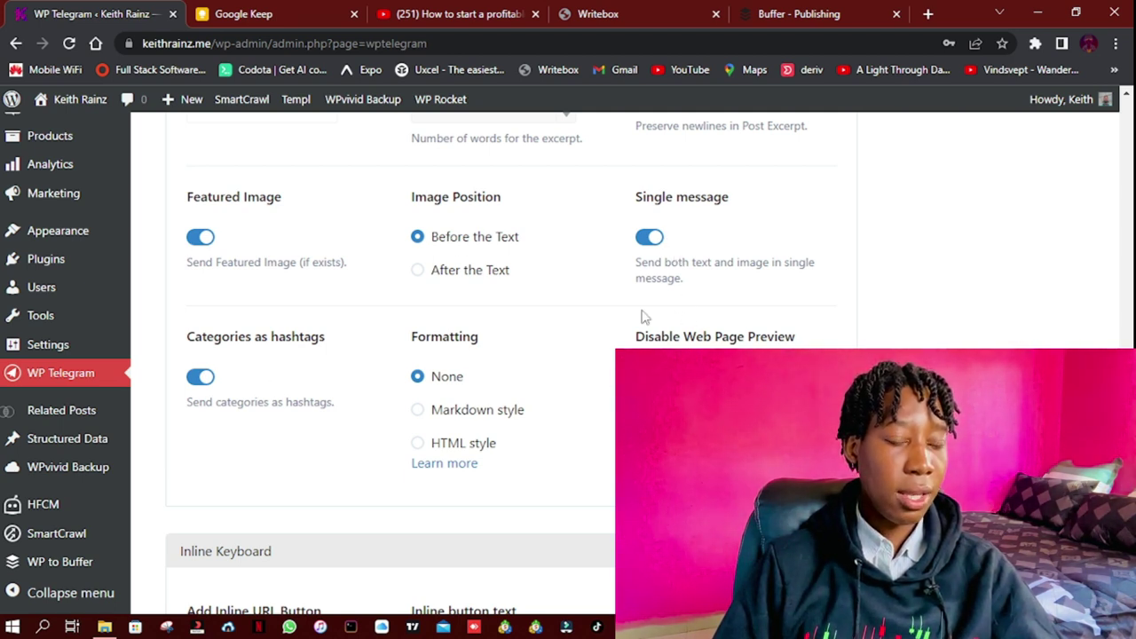
{"action": "scroll", "coordinate": [511, 355], "scroll_direction": "down", "scroll_amount": 4}
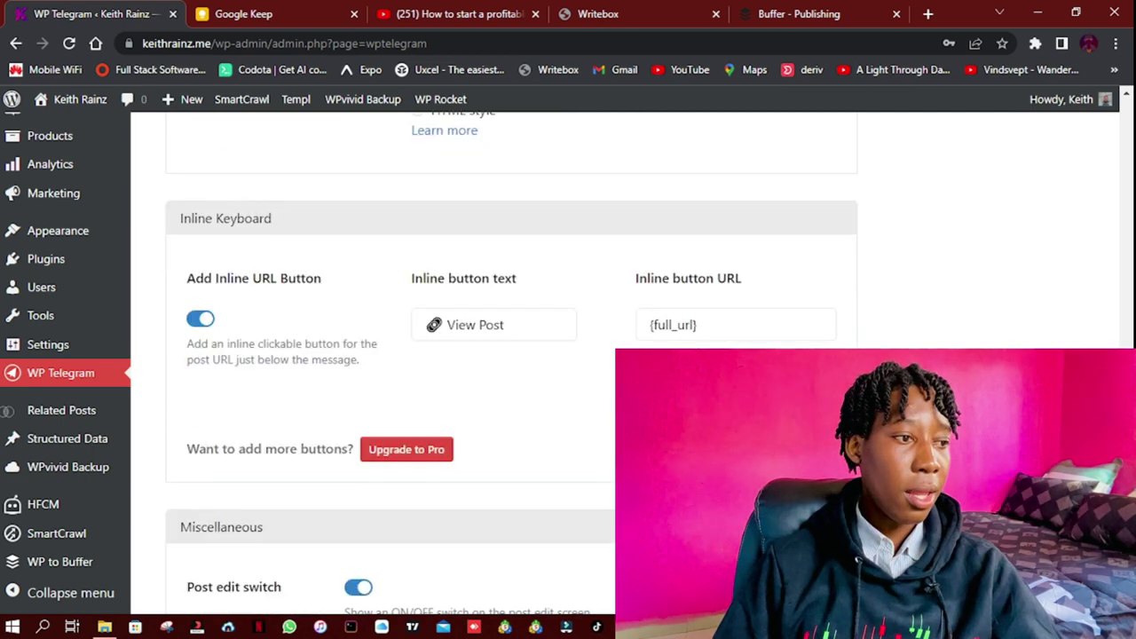
{"action": "left_click", "coordinate": [509, 328]}
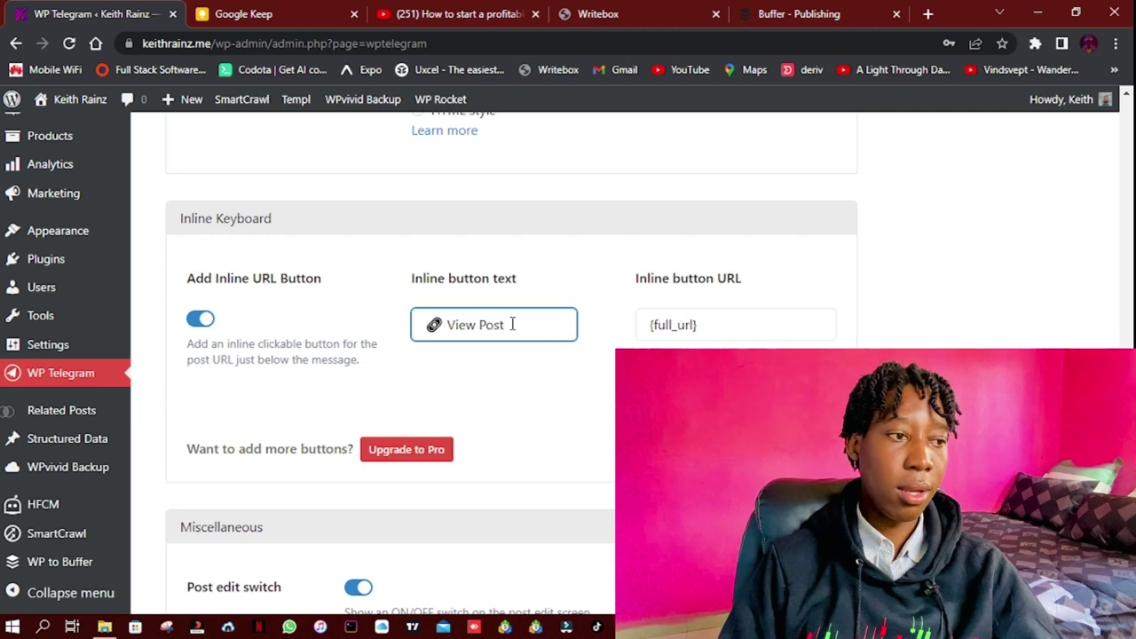
{"action": "scroll", "coordinate": [512, 346], "scroll_direction": "down", "scroll_amount": 5}
{"action": "scroll", "coordinate": [511, 352], "scroll_direction": "down", "scroll_amount": 2}
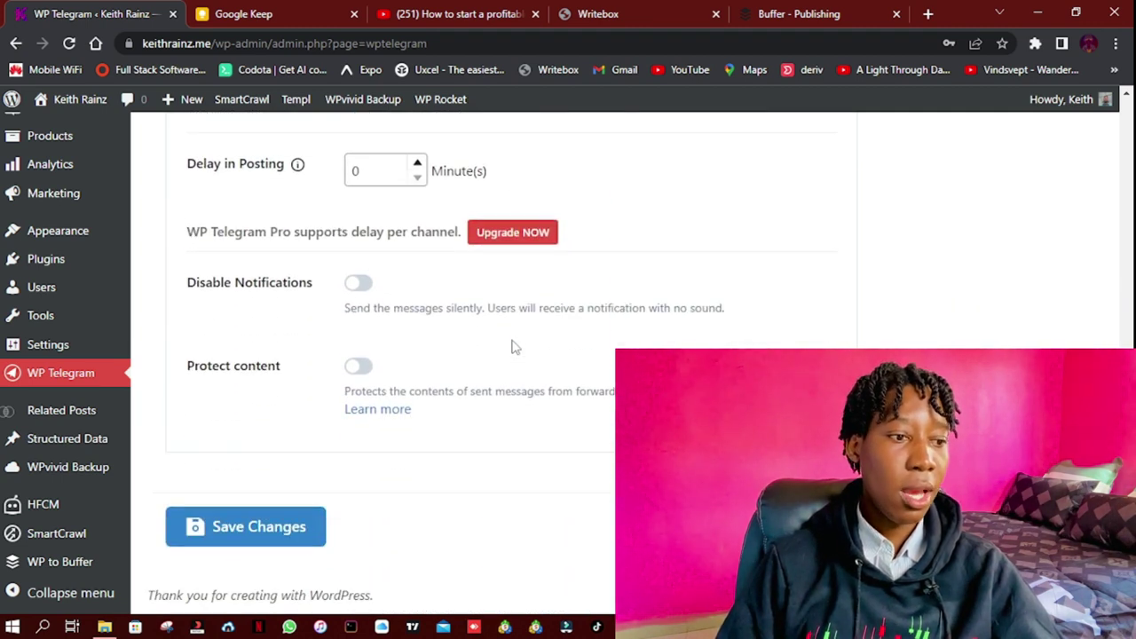